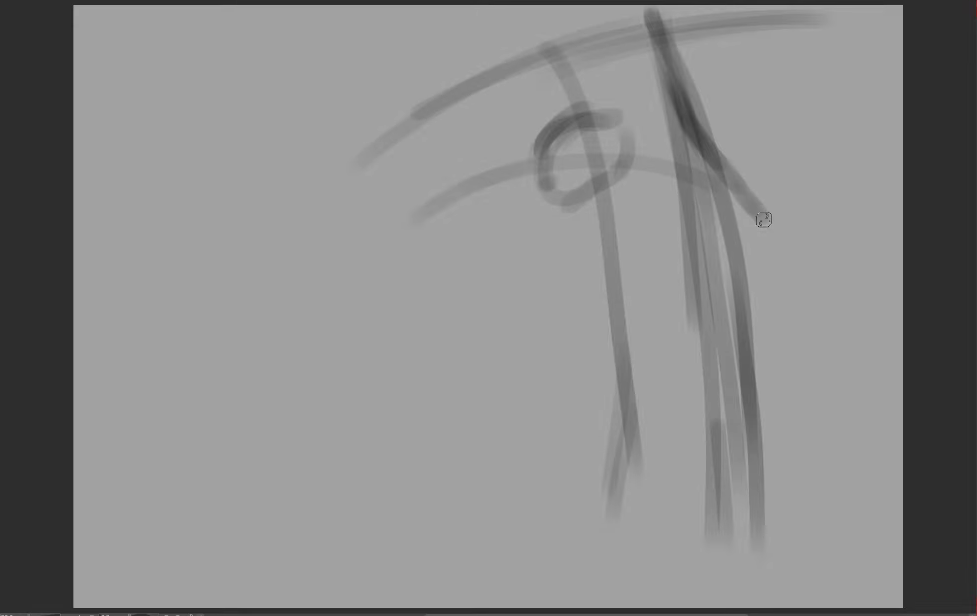
Rough in the wide open mouth at the lower end of the face and close the near eye's outline
mouse_move(747, 377)
mouse_down()
mouse_move(689, 409)
mouse_move(779, 383)
mouse_move(783, 429)
mouse_move(757, 528)
mouse_move(709, 542)
mouse_move(788, 527)
mouse_up()
mouse_move(749, 572)
mouse_down()
mouse_move(686, 556)
mouse_move(668, 458)
mouse_move(733, 377)
mouse_move(786, 434)
mouse_move(781, 558)
mouse_move(703, 573)
mouse_move(679, 416)
mouse_move(778, 472)
mouse_move(770, 573)
mouse_up()
drag(545, 167, 632, 146)
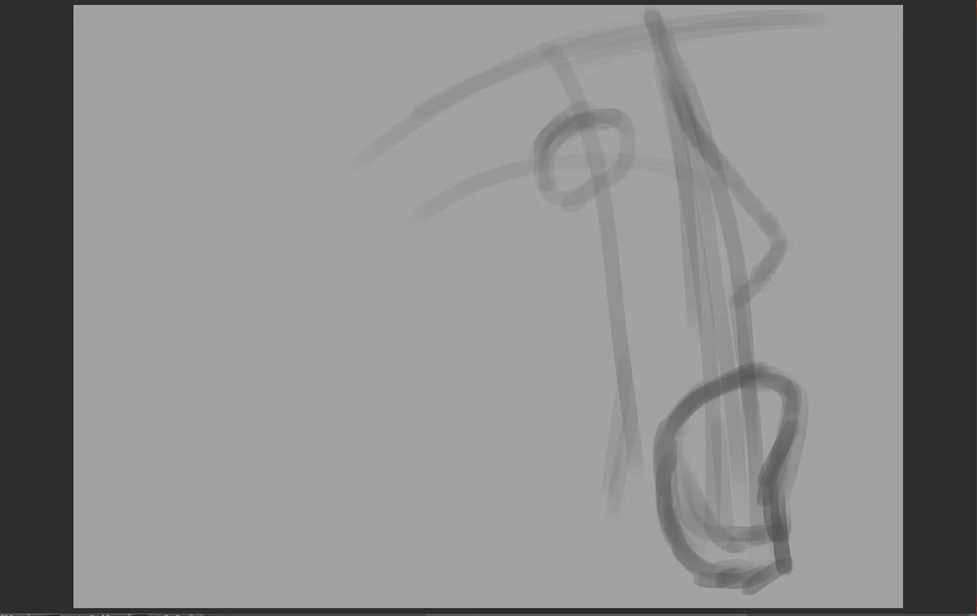
Sketch the far eye mark, the nose ridge and nostril, and the far contour of the face down to the chin
drag(712, 120, 717, 105)
drag(729, 37, 781, 211)
mouse_move(677, 94)
mouse_down()
mouse_move(769, 223)
mouse_move(778, 253)
mouse_move(740, 306)
mouse_up()
mouse_move(679, 302)
mouse_down()
mouse_move(733, 250)
mouse_move(689, 300)
mouse_move(744, 233)
mouse_move(799, 243)
mouse_move(818, 374)
mouse_up()
drag(810, 314, 816, 434)
mouse_move(813, 282)
mouse_down()
mouse_move(815, 398)
mouse_move(803, 432)
mouse_move(795, 608)
mouse_up()
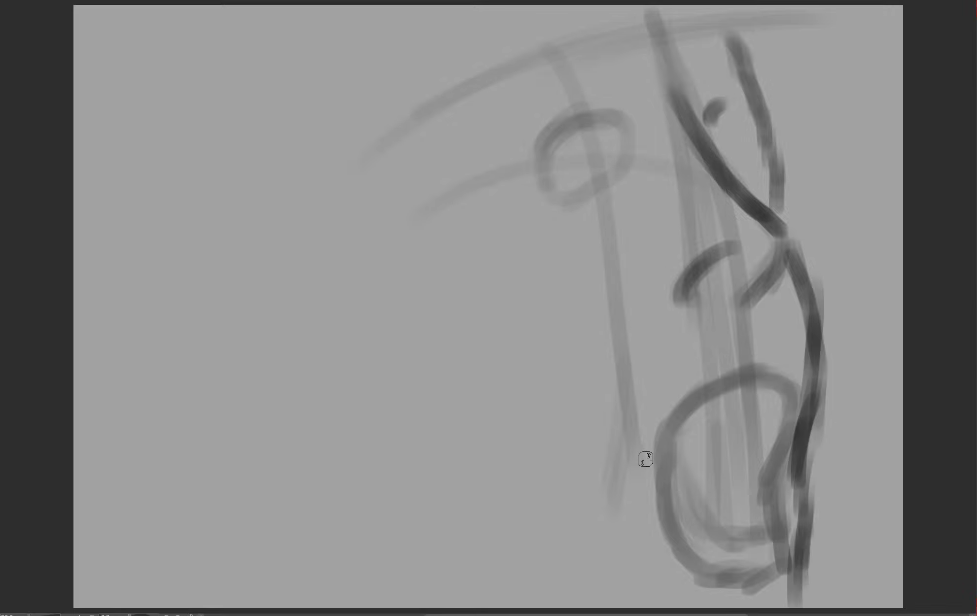
Darken the open mouth's outline, sketch the tongue inside it, and add the cheek fold beside the mouth
mouse_move(670, 440)
mouse_down()
mouse_move(668, 522)
mouse_move(653, 494)
mouse_move(662, 434)
mouse_move(719, 405)
mouse_move(706, 407)
mouse_move(775, 391)
mouse_move(780, 432)
mouse_move(760, 487)
mouse_move(769, 554)
mouse_move(722, 587)
mouse_move(743, 574)
mouse_up()
mouse_move(693, 550)
mouse_down()
mouse_move(741, 547)
mouse_move(734, 521)
mouse_up()
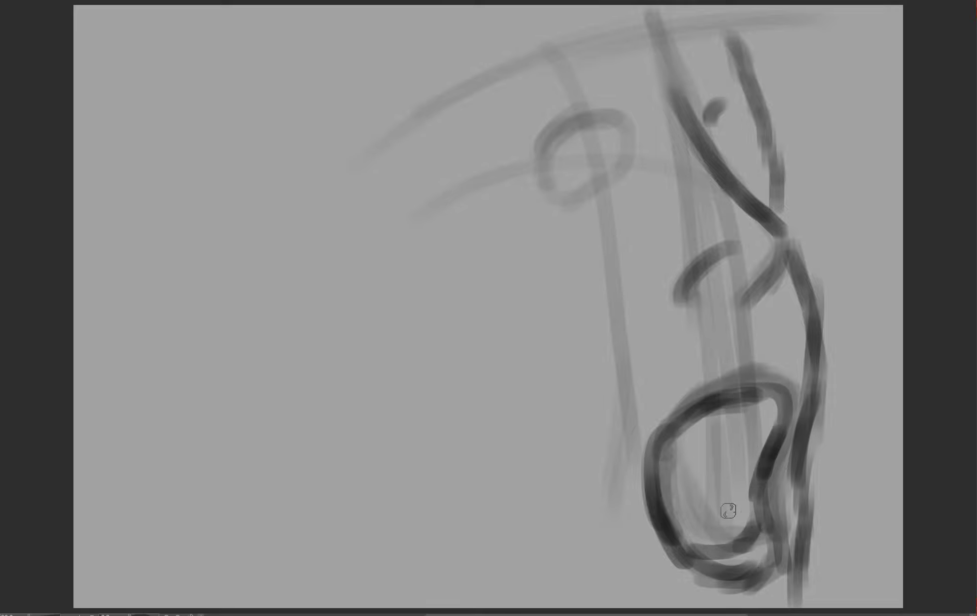
drag(680, 497, 737, 517)
drag(703, 337, 641, 401)
mouse_move(629, 498)
mouse_down()
mouse_move(660, 333)
mouse_move(623, 393)
mouse_move(659, 323)
mouse_up()
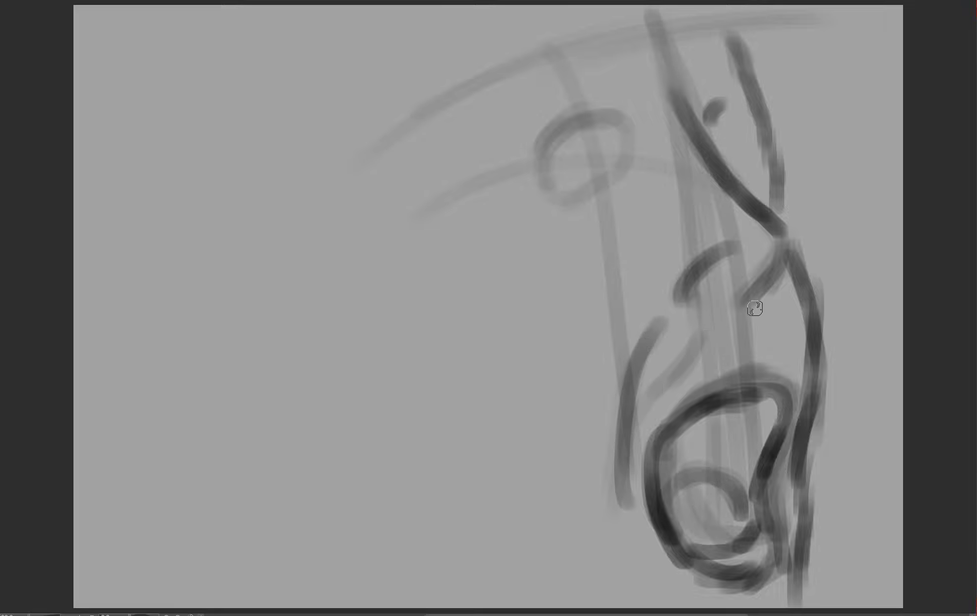
Define both eyes with pupils and sketch a slanted cheekbone line below the near eye
mouse_move(545, 171)
mouse_down()
mouse_move(587, 130)
mouse_move(618, 142)
mouse_move(605, 137)
mouse_move(616, 141)
mouse_move(579, 159)
mouse_move(604, 147)
mouse_move(600, 184)
mouse_move(543, 194)
mouse_up()
mouse_move(712, 115)
mouse_down()
mouse_move(738, 116)
mouse_move(754, 141)
mouse_up()
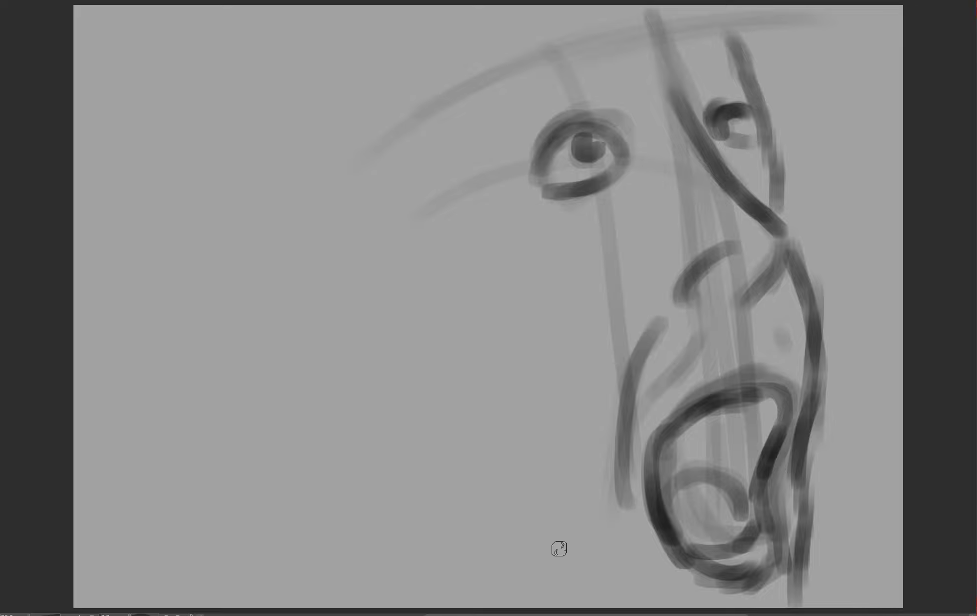
drag(520, 347, 461, 266)
drag(527, 377, 524, 414)
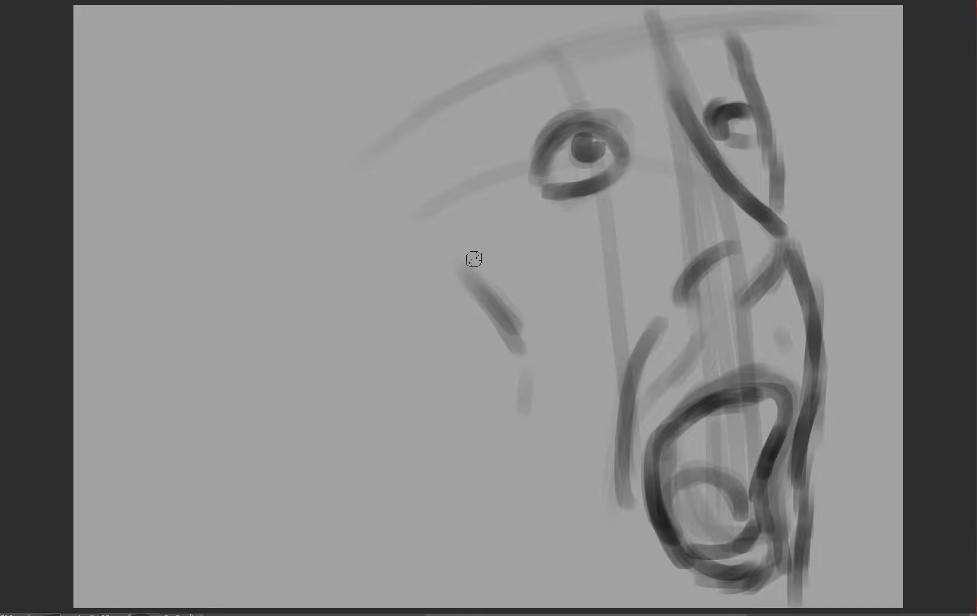
mouse_move(466, 268)
mouse_down()
mouse_move(500, 295)
mouse_move(565, 469)
mouse_up()
Reinforce the mouth, cheek fold, nostril and nose profile with thick black strokes
mouse_move(658, 430)
mouse_down()
mouse_move(645, 473)
mouse_move(659, 542)
mouse_move(645, 522)
mouse_move(646, 456)
mouse_move(703, 406)
mouse_move(756, 407)
mouse_move(772, 419)
mouse_move(757, 474)
mouse_move(754, 515)
mouse_up()
mouse_move(783, 257)
mouse_down()
mouse_move(722, 323)
mouse_move(784, 259)
mouse_up()
mouse_move(637, 329)
mouse_down()
mouse_move(619, 429)
mouse_move(653, 313)
mouse_move(637, 339)
mouse_move(636, 306)
mouse_up()
mouse_move(671, 315)
mouse_down()
mouse_move(709, 288)
mouse_move(697, 292)
mouse_move(714, 292)
mouse_move(691, 308)
mouse_up()
drag(669, 82, 742, 197)
mouse_move(707, 143)
mouse_down()
mouse_move(698, 73)
mouse_move(781, 251)
mouse_move(752, 313)
mouse_up()
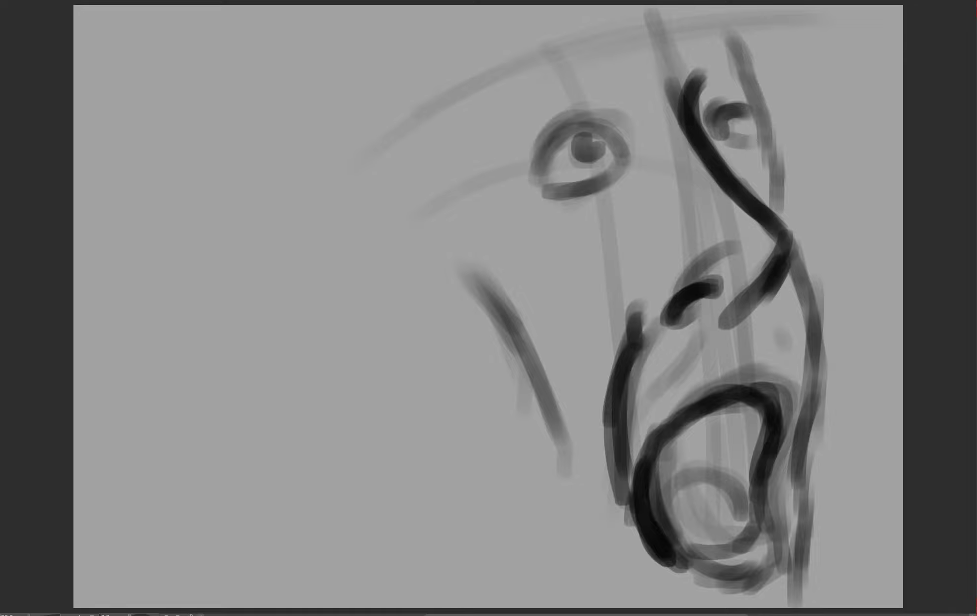
Fade the rough sketch, then redraw both eyes and eyebrows over it in dark strokes
key(5)
key(2)
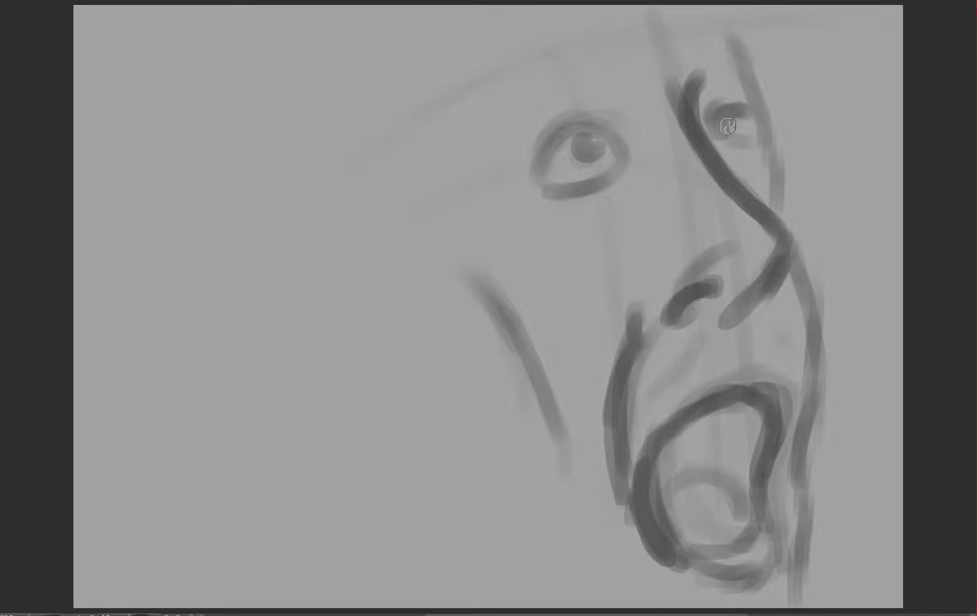
mouse_move(728, 127)
mouse_down()
mouse_move(748, 126)
mouse_move(732, 131)
mouse_move(730, 159)
mouse_move(757, 152)
mouse_move(757, 121)
mouse_up()
mouse_move(508, 193)
mouse_down()
mouse_move(549, 134)
mouse_move(602, 149)
mouse_move(543, 157)
mouse_move(571, 158)
mouse_move(564, 192)
mouse_move(526, 192)
mouse_up()
mouse_move(490, 99)
mouse_down()
mouse_move(567, 52)
mouse_move(599, 61)
mouse_up()
drag(683, 47, 740, 32)
Redraw the nose profile, nostril, top of the cheek fold and cheekbone line in black over the faded sketch
mouse_move(699, 77)
mouse_down()
mouse_move(722, 181)
mouse_move(781, 236)
mouse_move(742, 308)
mouse_up()
drag(687, 323, 710, 289)
drag(637, 308, 636, 341)
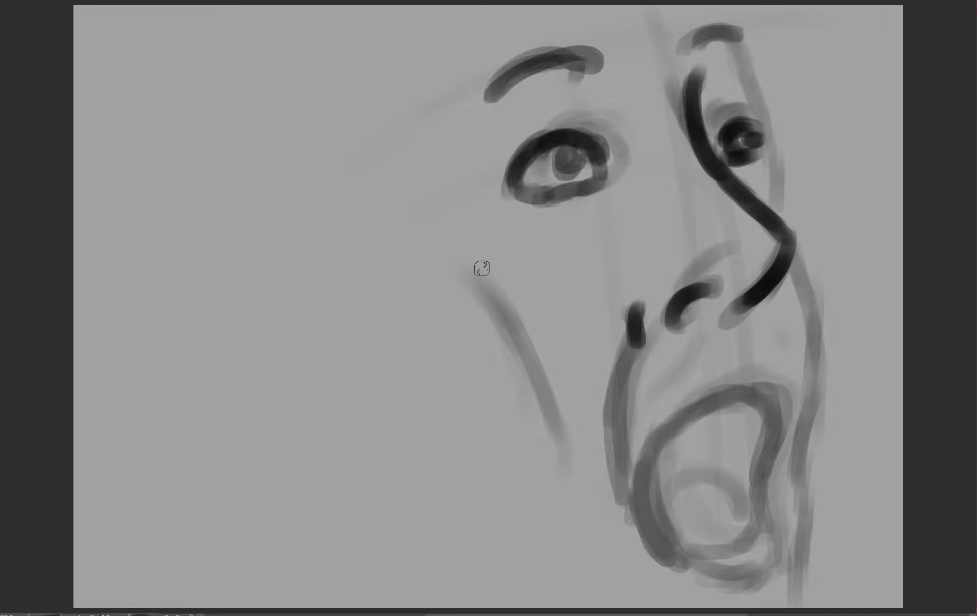
mouse_move(464, 290)
mouse_down()
mouse_move(503, 321)
mouse_move(561, 456)
mouse_up()
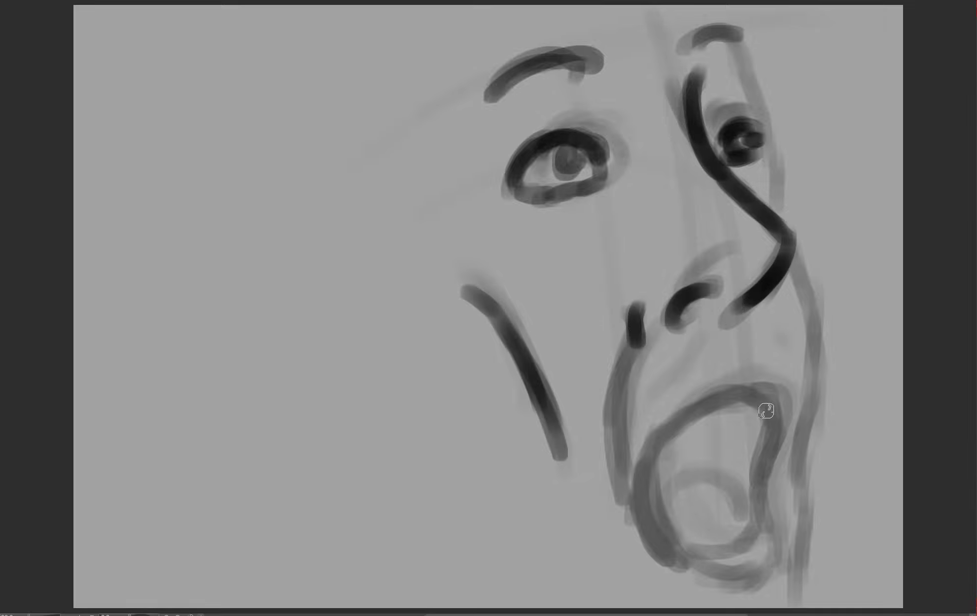
Redraw the open mouth's outline in dark strokes and refine the lower lip and tongue inside it
mouse_move(637, 494)
mouse_down()
mouse_move(663, 442)
mouse_move(755, 402)
mouse_move(763, 466)
mouse_up()
mouse_move(771, 409)
mouse_down()
mouse_move(753, 503)
mouse_move(766, 541)
mouse_move(716, 577)
mouse_move(657, 549)
mouse_move(652, 525)
mouse_up()
mouse_move(695, 565)
mouse_down()
mouse_move(750, 553)
mouse_move(750, 538)
mouse_up()
mouse_move(689, 490)
mouse_down()
mouse_move(715, 493)
mouse_move(735, 540)
mouse_up()
Darken the far contour of the face from brow to chin and extend the near eyebrow outward
mouse_move(749, 44)
mouse_down()
mouse_move(759, 129)
mouse_move(763, 120)
mouse_move(783, 211)
mouse_up()
mouse_move(799, 266)
mouse_down()
mouse_move(812, 331)
mouse_move(799, 599)
mouse_up()
mouse_move(597, 57)
mouse_down()
mouse_move(466, 121)
mouse_move(473, 105)
mouse_move(471, 113)
mouse_up()
Sketch the near hairline and scribble a tuft of hair beyond the far brow
drag(369, 93, 439, 7)
mouse_move(739, 44)
mouse_down()
mouse_move(700, 5)
mouse_move(737, 47)
mouse_up()
drag(740, 20, 816, 17)
mouse_move(817, 17)
mouse_down()
mouse_move(747, 64)
mouse_move(821, 61)
mouse_move(750, 57)
mouse_up()
drag(705, 6, 749, 16)
Sketch long slanted hair strands down the near side of the head and small marks outside the chin
mouse_move(428, 17)
mouse_down()
mouse_move(339, 148)
mouse_move(313, 283)
mouse_move(232, 429)
mouse_up()
drag(316, 207, 200, 439)
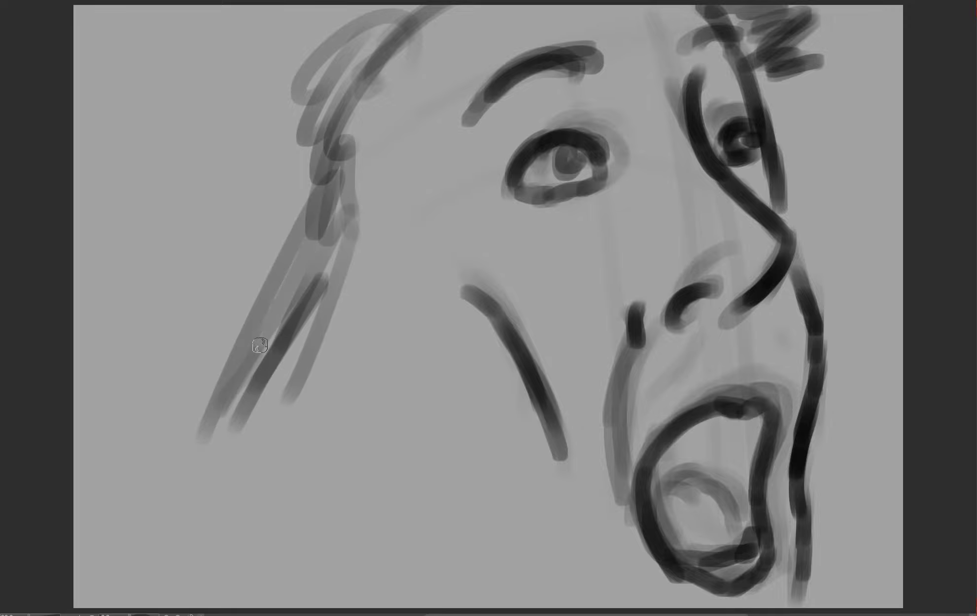
drag(233, 384, 345, 91)
drag(264, 217, 394, 17)
drag(353, 271, 346, 372)
drag(808, 447, 843, 448)
drag(831, 460, 831, 477)
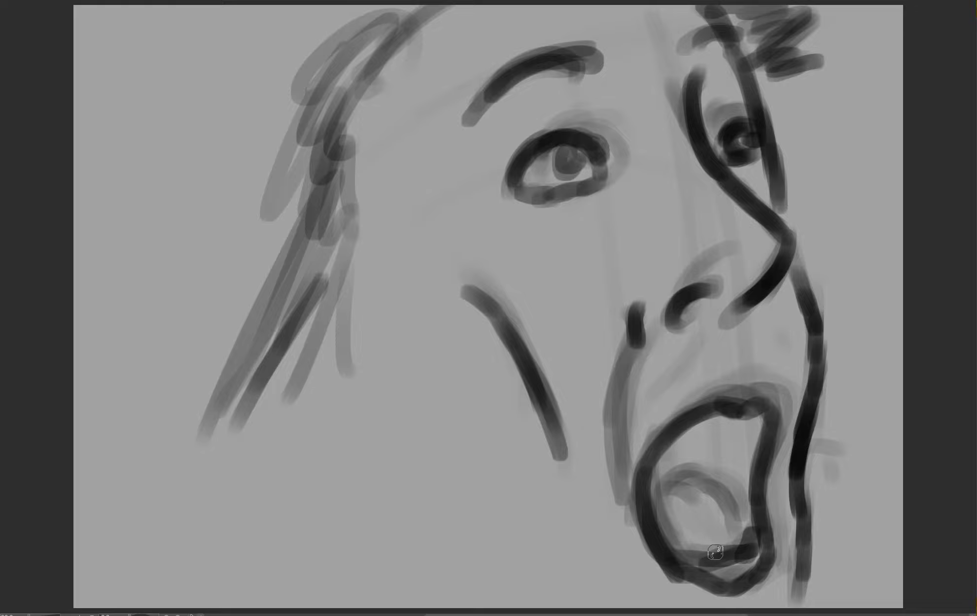
Erase the near eye's old outline and redraw the eye smaller with a dark lid and pupil
mouse_move(508, 159)
mouse_down()
mouse_move(557, 117)
mouse_move(582, 129)
mouse_move(528, 162)
mouse_move(562, 207)
mouse_move(604, 148)
mouse_move(557, 166)
mouse_up()
key(e)
key(p)
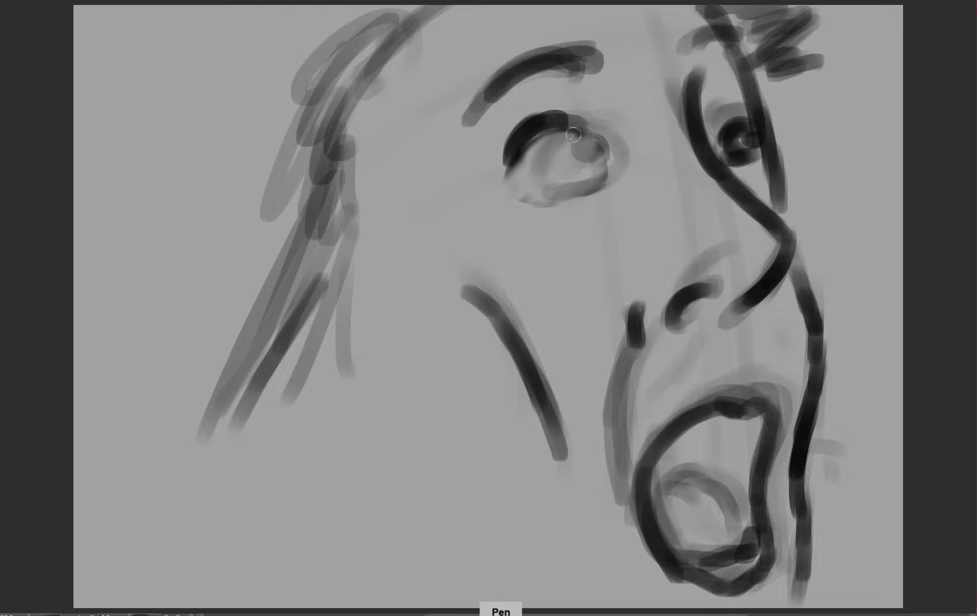
mouse_move(557, 112)
mouse_down()
mouse_move(606, 147)
mouse_move(523, 145)
mouse_move(589, 164)
mouse_move(542, 186)
mouse_up()
drag(613, 148, 597, 172)
mouse_move(572, 129)
mouse_down()
mouse_move(553, 153)
mouse_move(564, 160)
mouse_move(569, 137)
mouse_up()
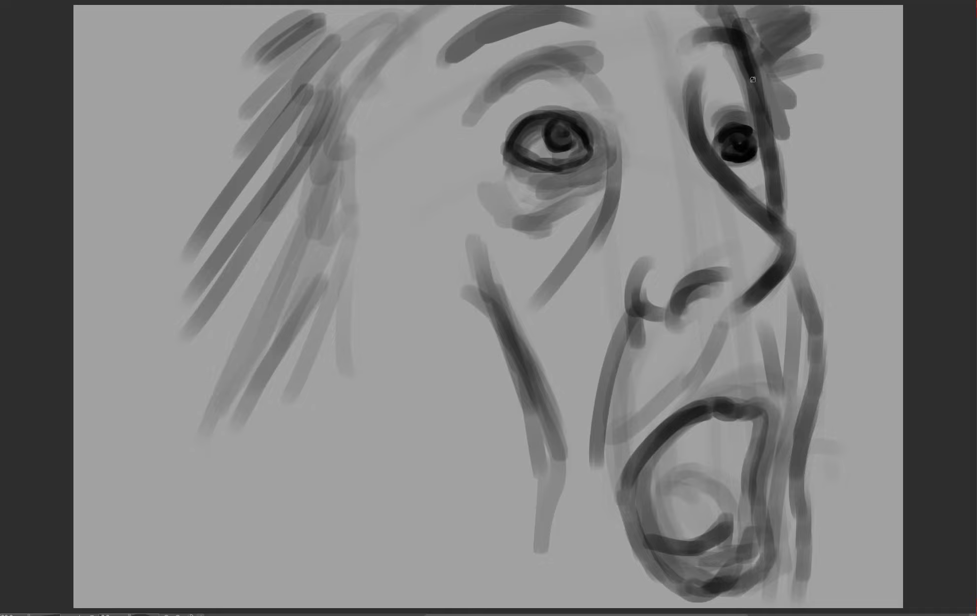
Sharpen the far face contour, nose profile, nostril and cheek fold with thin black lines
drag(753, 79, 765, 138)
drag(708, 67, 741, 193)
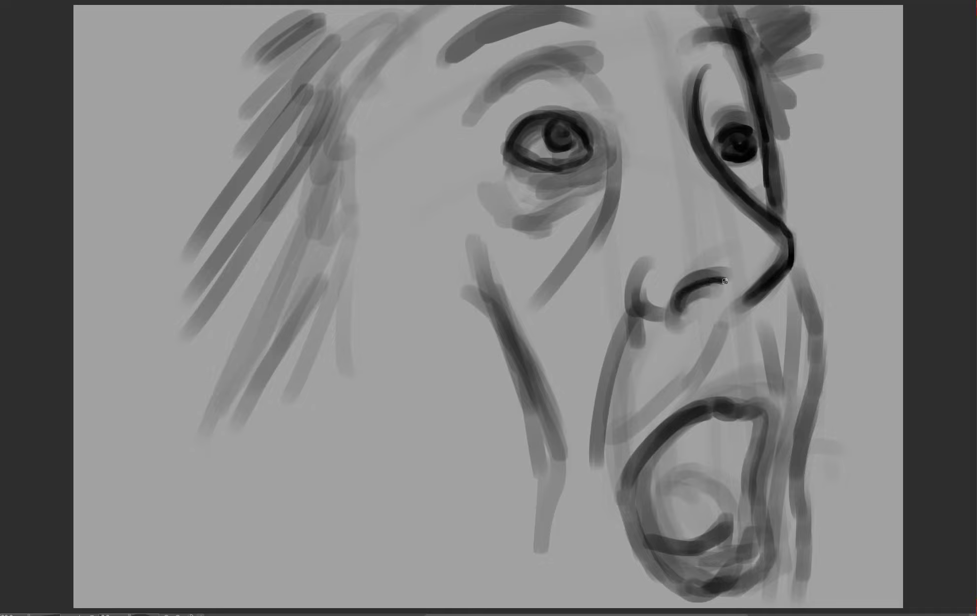
drag(646, 266, 597, 449)
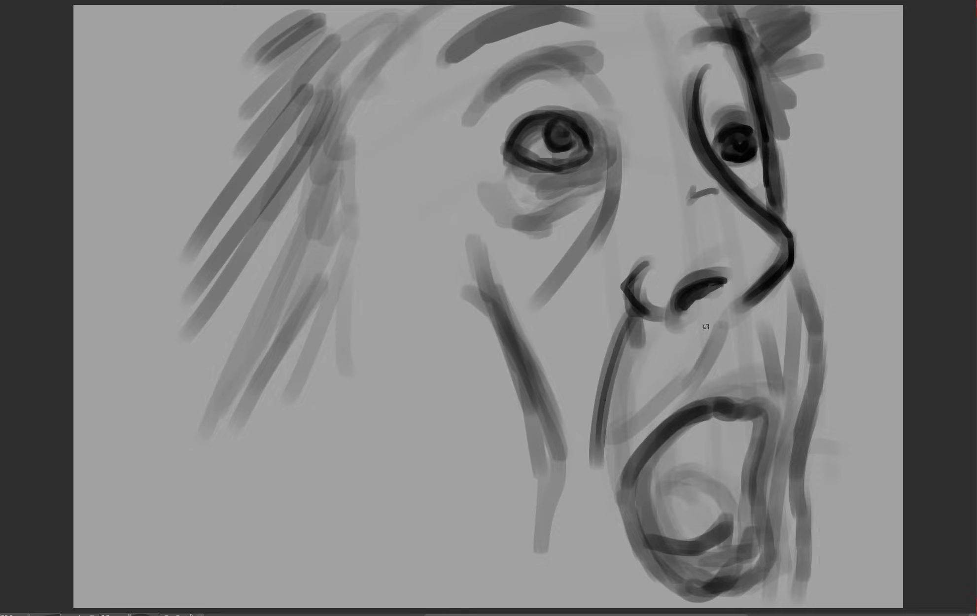
Outline the upper lip, mouth corners and lower lip of the open mouth with thin black lines
drag(634, 484, 690, 419)
drag(764, 432, 764, 450)
mouse_move(737, 407)
mouse_down()
mouse_move(630, 481)
mouse_move(673, 584)
mouse_move(763, 530)
mouse_move(754, 467)
mouse_up()
mouse_move(623, 495)
mouse_down()
mouse_move(653, 560)
mouse_move(714, 578)
mouse_move(750, 533)
mouse_up()
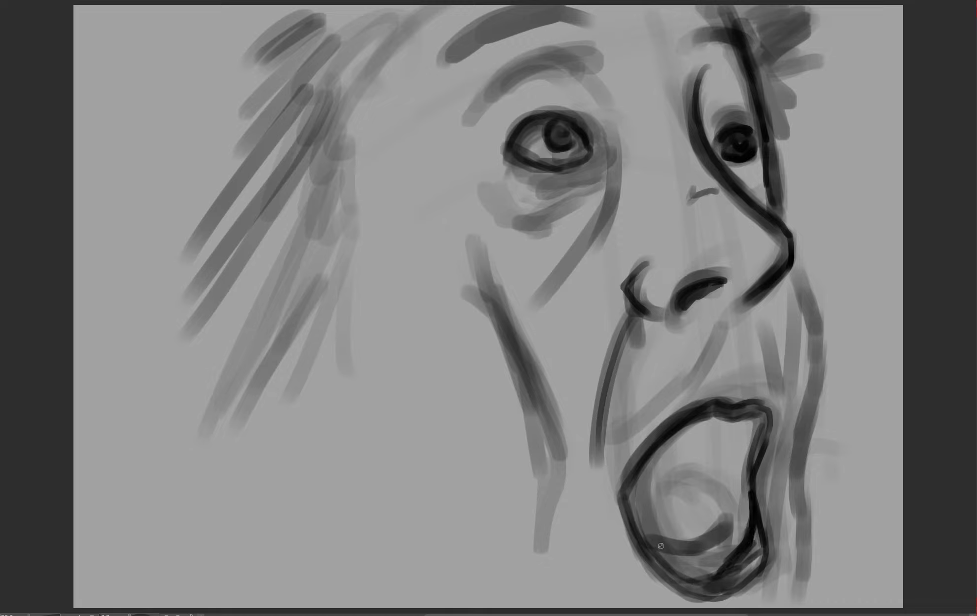
Draw the inner lower lip line and the tongue's curve inside the mouth, erasing stray marks around the tongue
drag(661, 546, 719, 543)
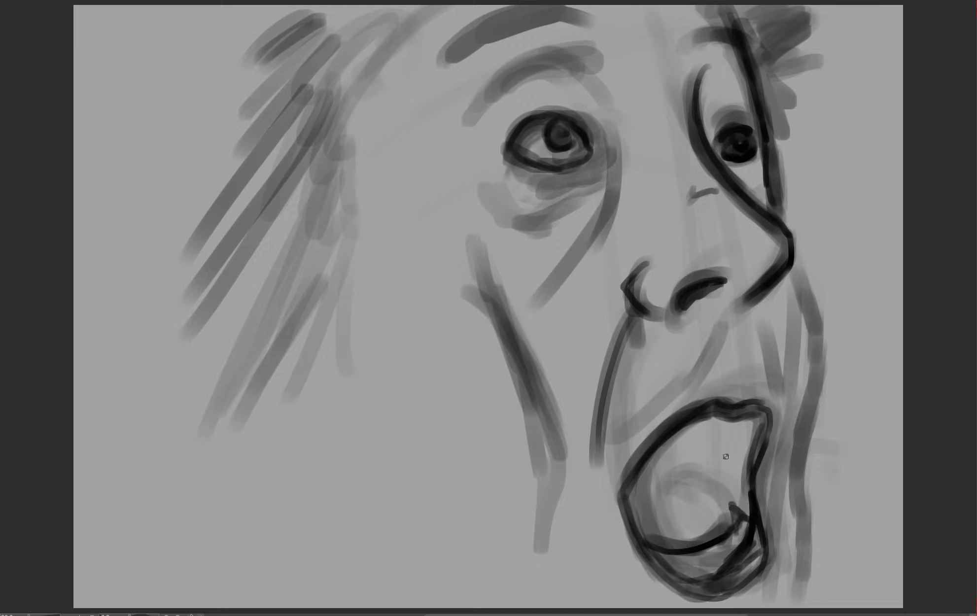
drag(649, 494, 701, 530)
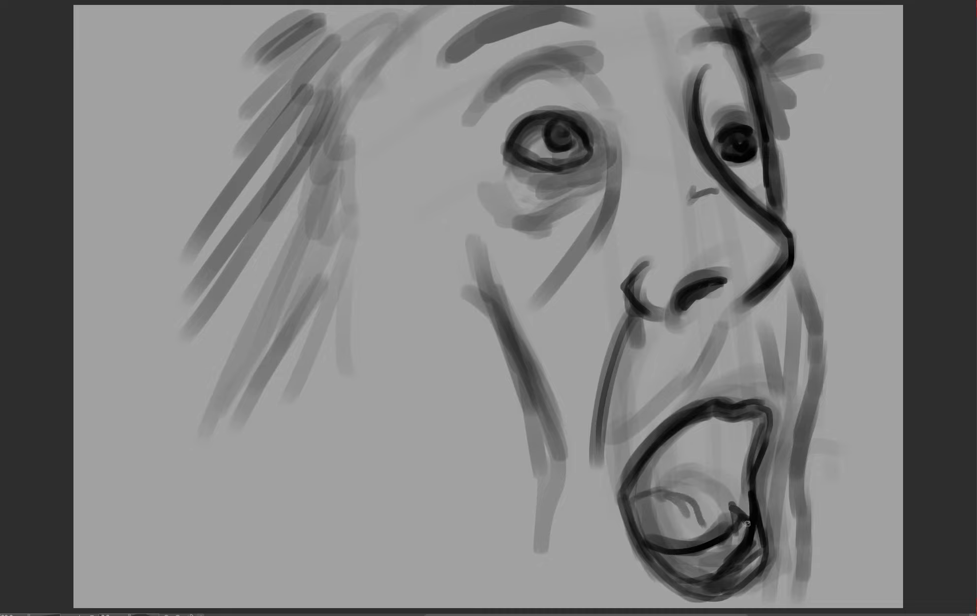
key(e)
key(e)
key(e)
key(e)
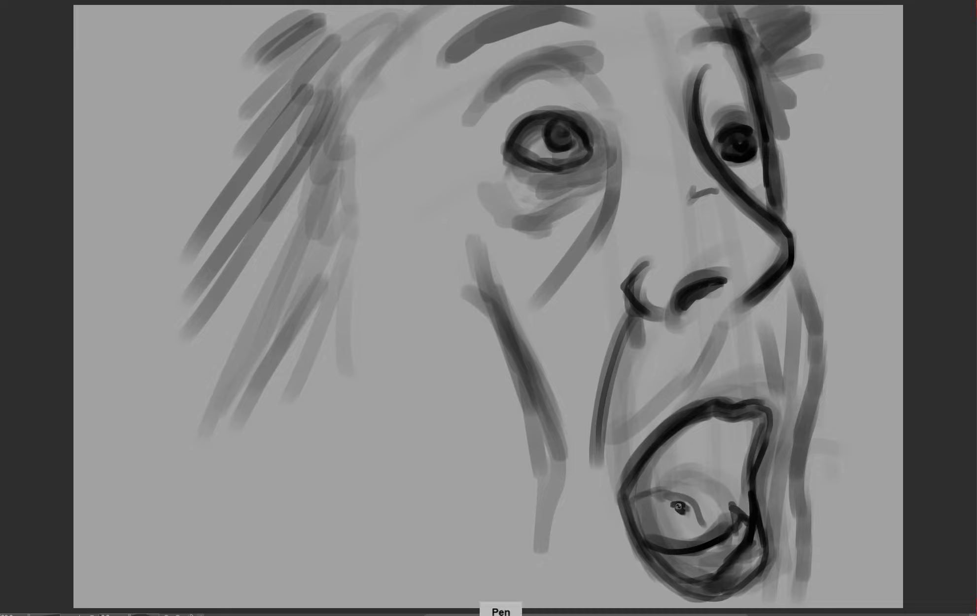
key(e)
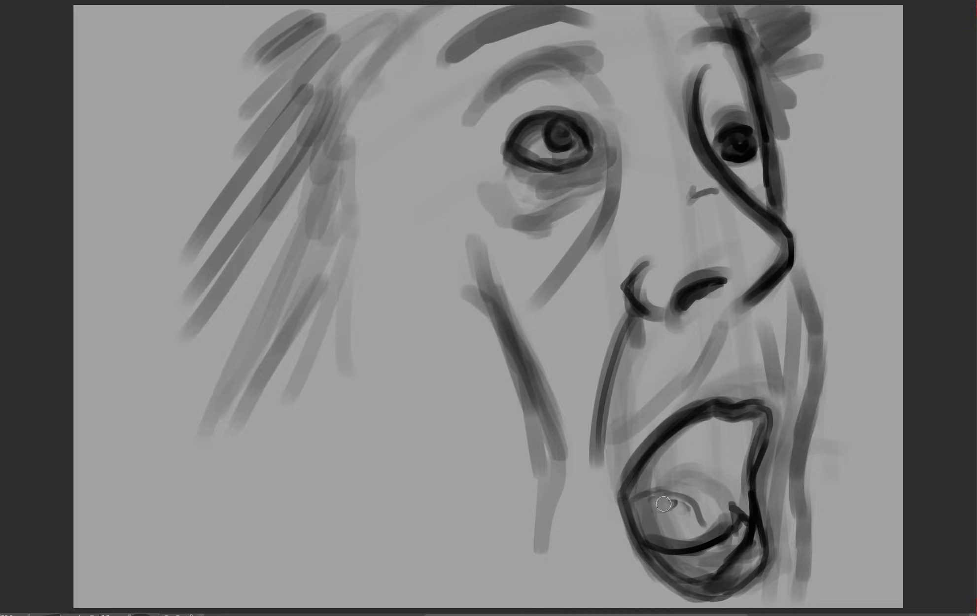
key(e)
mouse_move(632, 496)
mouse_down()
mouse_move(661, 493)
mouse_move(701, 514)
mouse_up()
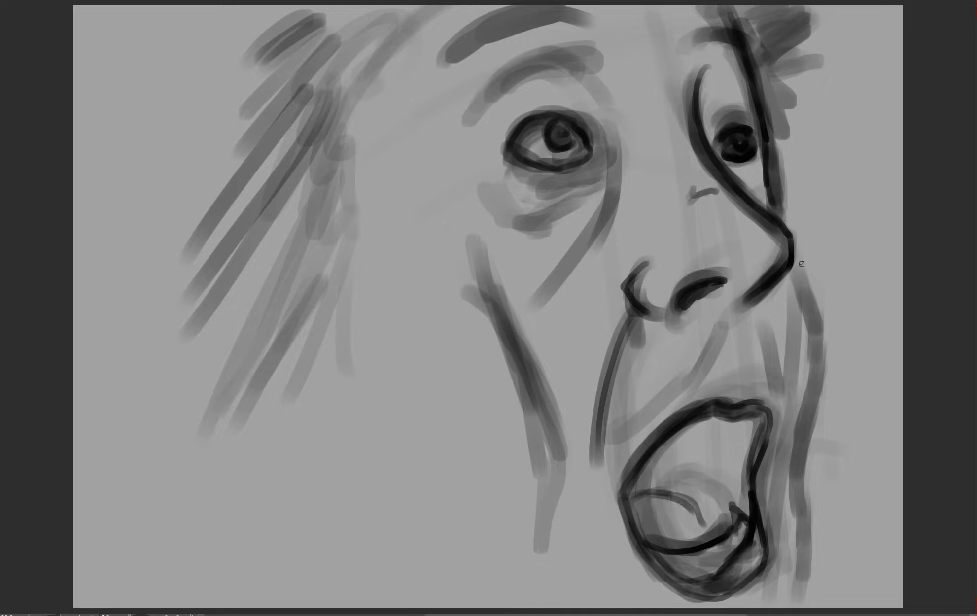
Add thin dark lines along the far chin contour and near cheek, and through the hair on both sides
mouse_move(823, 351)
mouse_down()
mouse_move(809, 406)
mouse_move(811, 535)
mouse_move(798, 608)
mouse_up()
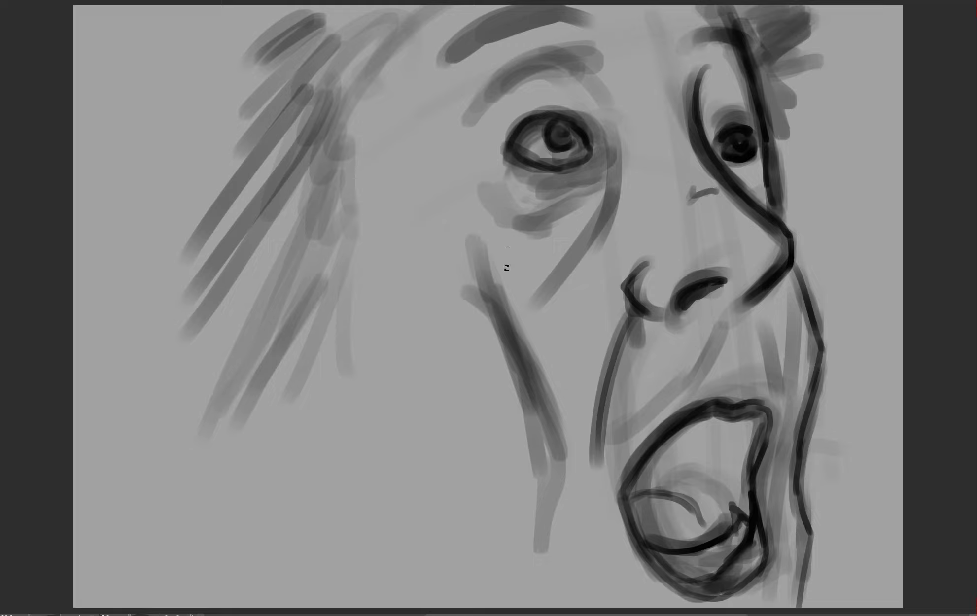
drag(547, 416, 545, 541)
drag(345, 22, 249, 98)
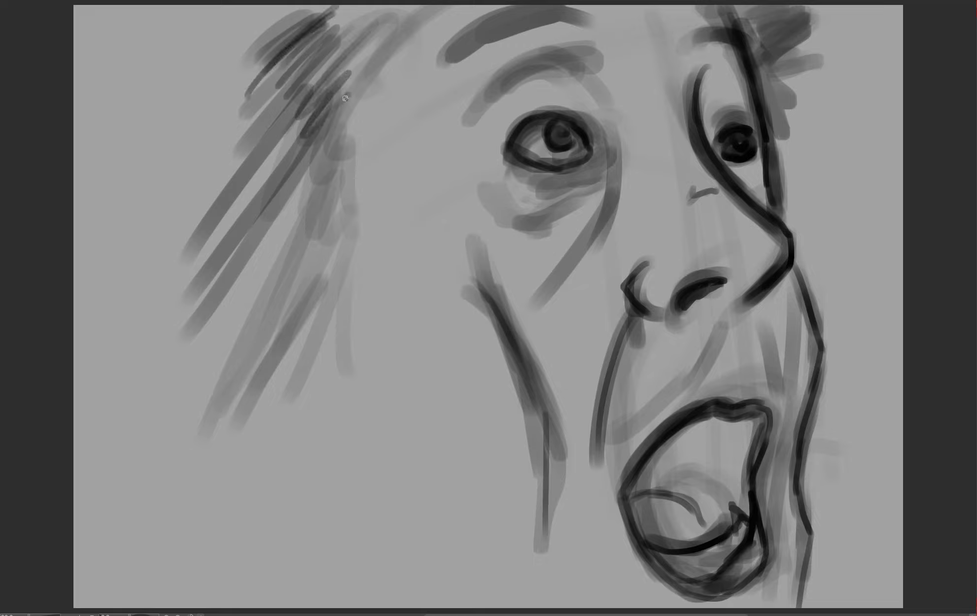
drag(340, 119, 226, 393)
drag(323, 212, 290, 393)
drag(739, 29, 782, 10)
drag(759, 51, 824, 21)
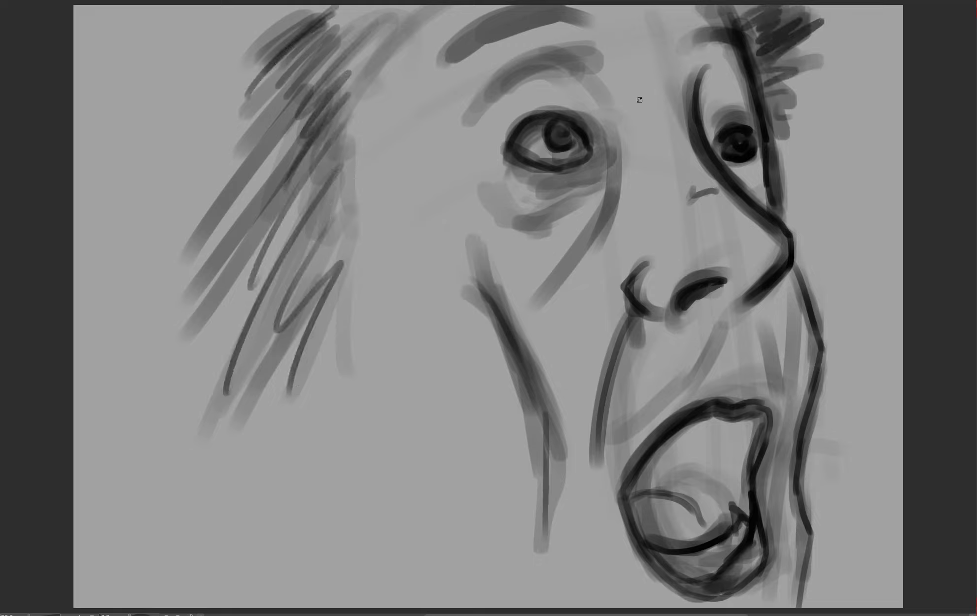
Darken the near eyebrow and upper lid crease, and line the bag and wrinkles under the near eye
drag(488, 104, 587, 59)
drag(548, 16, 442, 69)
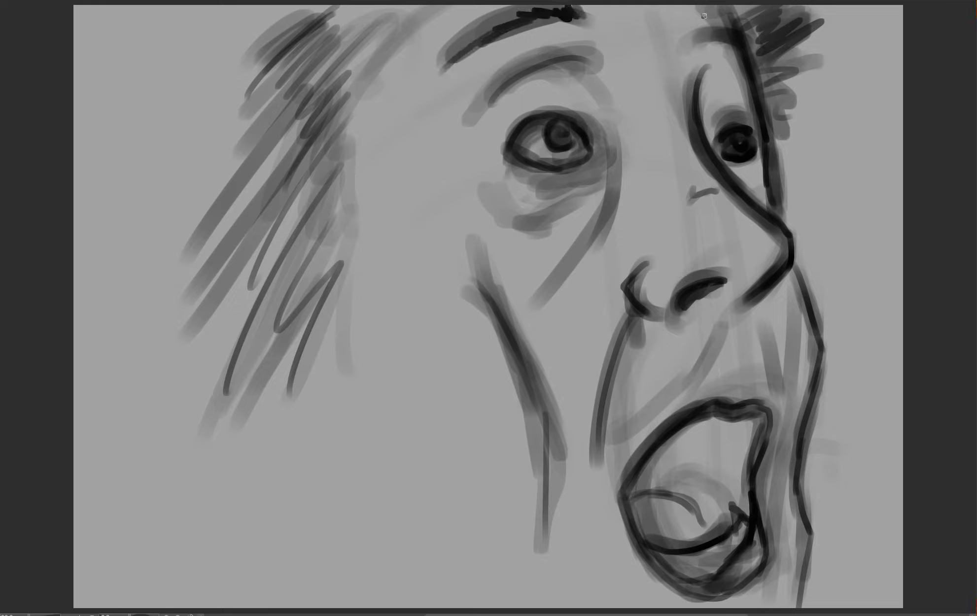
drag(611, 123, 587, 237)
drag(597, 165, 555, 244)
drag(504, 202, 595, 185)
mouse_move(526, 222)
mouse_down()
mouse_move(594, 188)
mouse_move(567, 249)
mouse_up()
drag(614, 185, 550, 286)
Draw lid creases above both eyes and short hatching lines on the cheek beside the nose
mouse_move(708, 118)
mouse_down()
mouse_move(730, 80)
mouse_move(742, 91)
mouse_up()
drag(717, 123, 746, 103)
mouse_move(596, 89)
mouse_down()
mouse_move(517, 65)
mouse_move(491, 104)
mouse_up()
drag(635, 224, 600, 266)
drag(631, 241, 606, 270)
drag(637, 260, 601, 291)
drag(624, 278, 610, 309)
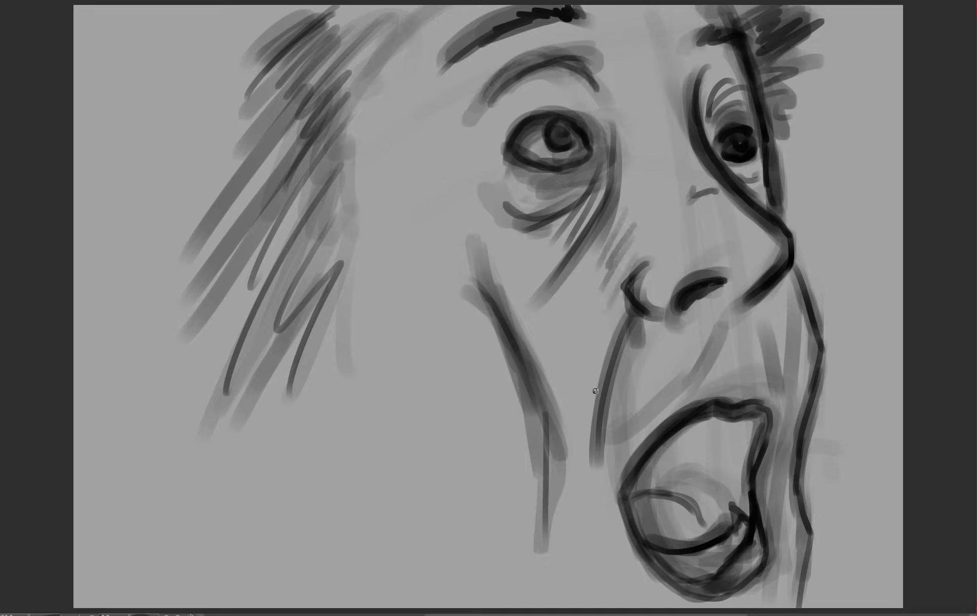
Soften the hatching beside the nose and draw a curved crease on the near side of the mouth and chin
key(e)
mouse_move(635, 225)
mouse_down()
mouse_move(599, 281)
mouse_move(588, 449)
mouse_up()
key(e)
drag(586, 487, 646, 607)
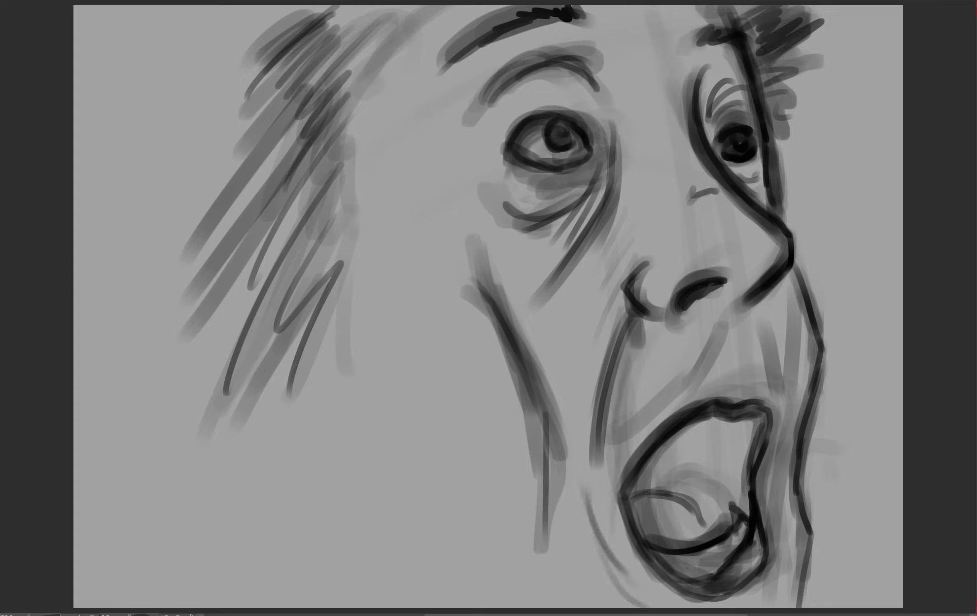
Block in the whole face and hair area with dark red beneath the line drawing
mouse_move(688, 27)
mouse_down()
mouse_move(373, 70)
mouse_move(301, 114)
mouse_up()
drag(587, 86, 444, 130)
mouse_move(705, 20)
mouse_down()
mouse_move(740, 217)
mouse_move(624, 101)
mouse_move(502, 10)
mouse_move(402, 53)
mouse_move(382, 153)
mouse_move(633, 231)
mouse_move(757, 253)
mouse_move(797, 392)
mouse_move(781, 449)
mouse_move(775, 589)
mouse_move(738, 498)
mouse_move(670, 582)
mouse_move(684, 253)
mouse_move(720, 231)
mouse_move(714, 305)
mouse_move(619, 212)
mouse_move(489, 243)
mouse_move(432, 59)
mouse_move(362, 48)
mouse_move(700, 46)
mouse_move(708, 176)
mouse_move(562, 529)
mouse_move(557, 591)
mouse_up()
mouse_move(386, 157)
mouse_down()
mouse_move(273, 244)
mouse_move(332, 359)
mouse_move(467, 423)
mouse_move(572, 556)
mouse_up()
mouse_move(648, 510)
mouse_down()
mouse_move(742, 250)
mouse_move(762, 222)
mouse_move(733, 96)
mouse_move(789, 356)
mouse_move(768, 556)
mouse_move(746, 312)
mouse_move(591, 392)
mouse_move(533, 596)
mouse_move(415, 602)
mouse_move(297, 484)
mouse_move(335, 318)
mouse_move(277, 233)
mouse_move(412, 573)
mouse_move(269, 292)
mouse_move(342, 18)
mouse_move(279, 79)
mouse_up()
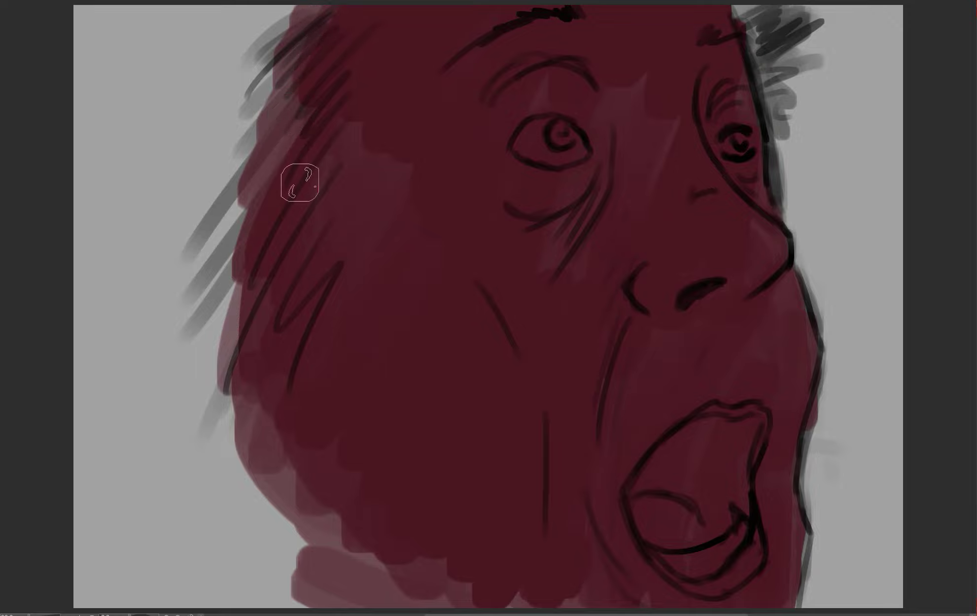
drag(308, 146, 410, 72)
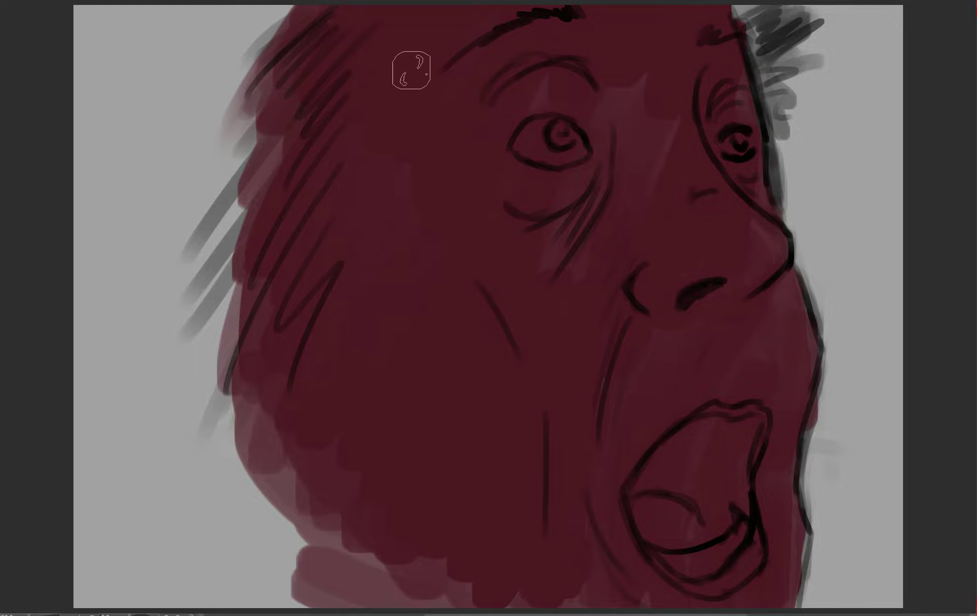
mouse_move(473, 506)
mouse_down()
mouse_move(261, 438)
mouse_move(247, 207)
mouse_move(223, 163)
mouse_move(420, 468)
mouse_up()
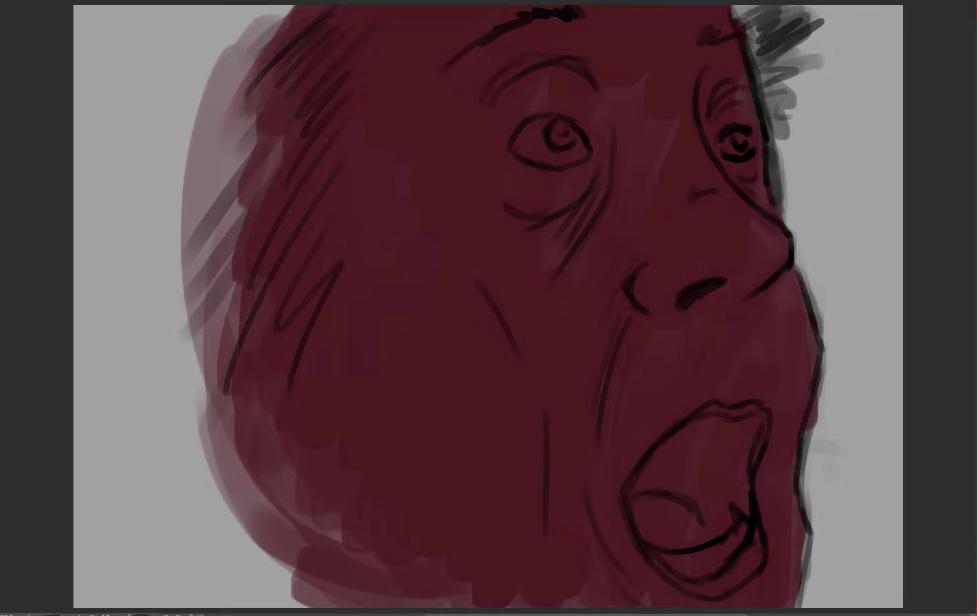
Paint the background dark green around the head and blend the back edge of the red hair area into it
mouse_move(750, 18)
mouse_down()
mouse_move(801, 130)
mouse_move(786, 163)
mouse_move(809, 15)
mouse_move(815, 106)
mouse_move(898, 26)
mouse_up()
mouse_move(802, 173)
mouse_down()
mouse_move(801, 149)
mouse_move(854, 229)
mouse_move(889, 127)
mouse_move(817, 275)
mouse_move(845, 373)
mouse_move(820, 461)
mouse_move(830, 560)
mouse_move(860, 554)
mouse_move(890, 487)
mouse_move(897, 501)
mouse_move(842, 592)
mouse_move(841, 551)
mouse_move(830, 573)
mouse_move(893, 587)
mouse_move(825, 473)
mouse_move(849, 483)
mouse_move(880, 358)
mouse_move(807, 212)
mouse_move(785, 62)
mouse_move(840, 20)
mouse_move(885, 65)
mouse_move(893, 323)
mouse_move(876, 312)
mouse_move(827, 150)
mouse_move(770, 42)
mouse_up()
mouse_move(882, 424)
mouse_down()
mouse_move(879, 338)
mouse_move(840, 362)
mouse_move(825, 480)
mouse_move(812, 429)
mouse_up()
mouse_move(121, 103)
mouse_down()
mouse_move(64, 84)
mouse_move(64, 185)
mouse_move(143, 200)
mouse_move(227, 117)
mouse_move(292, 106)
mouse_move(222, 334)
mouse_move(273, 402)
mouse_move(322, 520)
mouse_move(327, 605)
mouse_move(189, 587)
mouse_move(155, 466)
mouse_move(117, 488)
mouse_move(96, 399)
mouse_move(96, 242)
mouse_move(119, 215)
mouse_move(153, 279)
mouse_move(298, 9)
mouse_move(200, 81)
mouse_move(198, 19)
mouse_move(106, 63)
mouse_move(90, 146)
mouse_move(173, 155)
mouse_move(222, 201)
mouse_move(237, 394)
mouse_move(323, 466)
mouse_move(379, 535)
mouse_move(234, 608)
mouse_move(193, 555)
mouse_move(167, 413)
mouse_move(125, 541)
mouse_move(98, 564)
mouse_move(70, 109)
mouse_move(103, 145)
mouse_move(161, 109)
mouse_move(241, 172)
mouse_move(207, 217)
mouse_move(156, 158)
mouse_move(110, 232)
mouse_move(80, 518)
mouse_move(241, 600)
mouse_move(298, 520)
mouse_up()
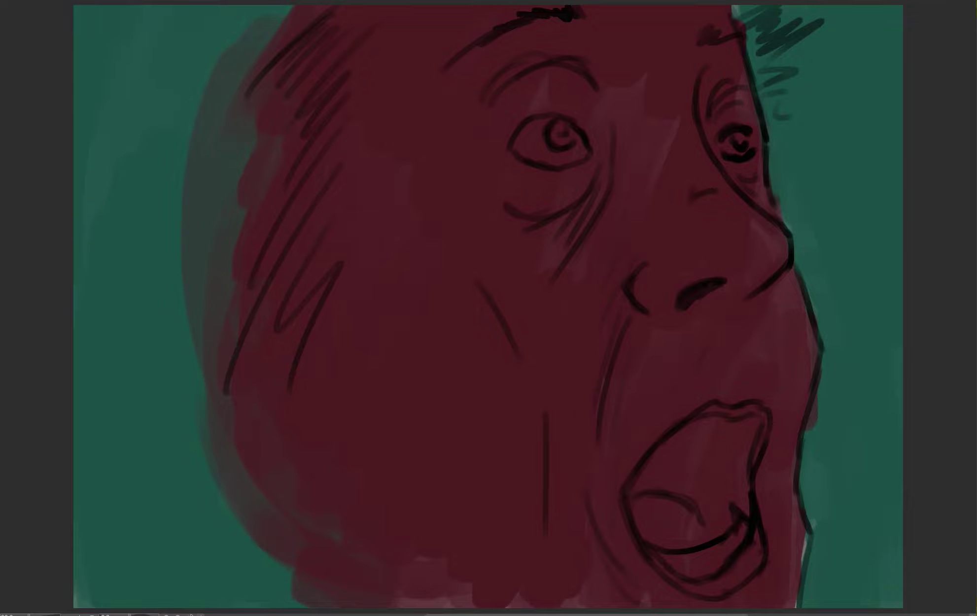
mouse_move(299, 26)
mouse_down()
mouse_move(195, 98)
mouse_move(241, 411)
mouse_move(308, 558)
mouse_move(246, 537)
mouse_move(279, 345)
mouse_move(227, 268)
mouse_move(290, 91)
mouse_move(251, 70)
mouse_move(181, 115)
mouse_move(271, 88)
mouse_move(240, 457)
mouse_move(214, 527)
mouse_move(399, 551)
mouse_move(137, 257)
mouse_up()
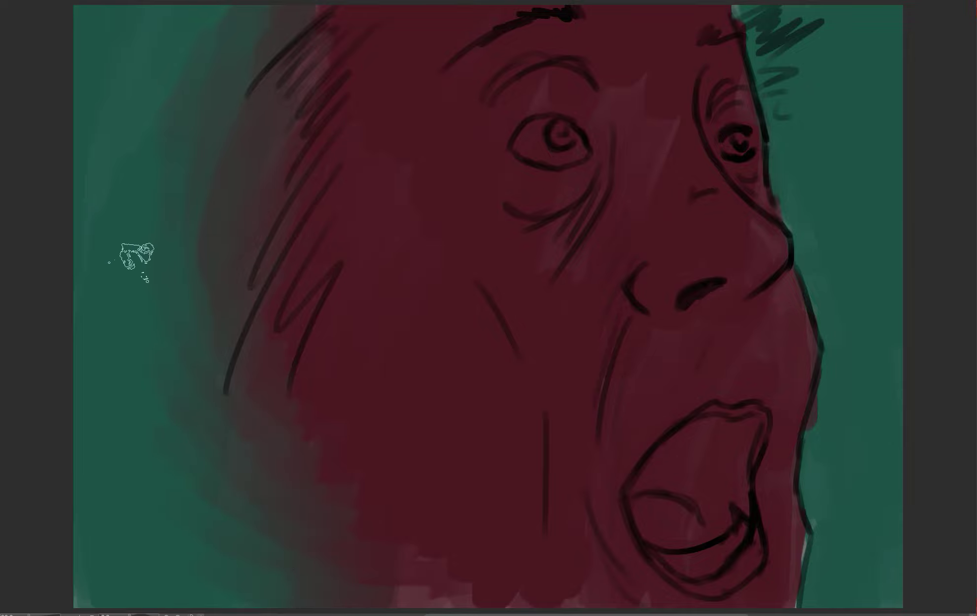